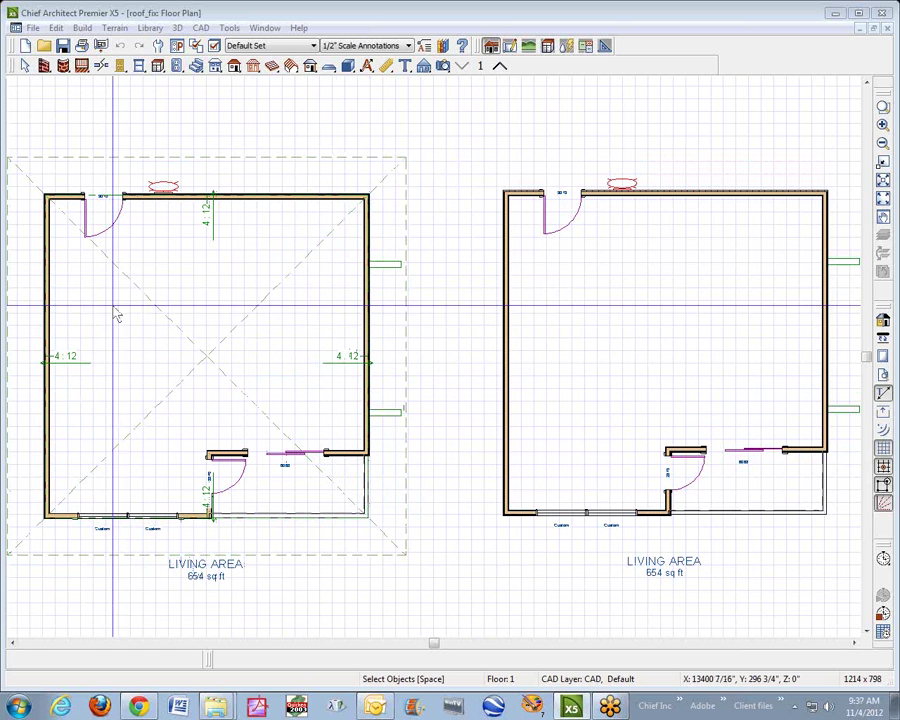
Select the right building's left, bottom, lower-right, right and top walls together
{"action": "left_click", "coordinate": [509, 410]}
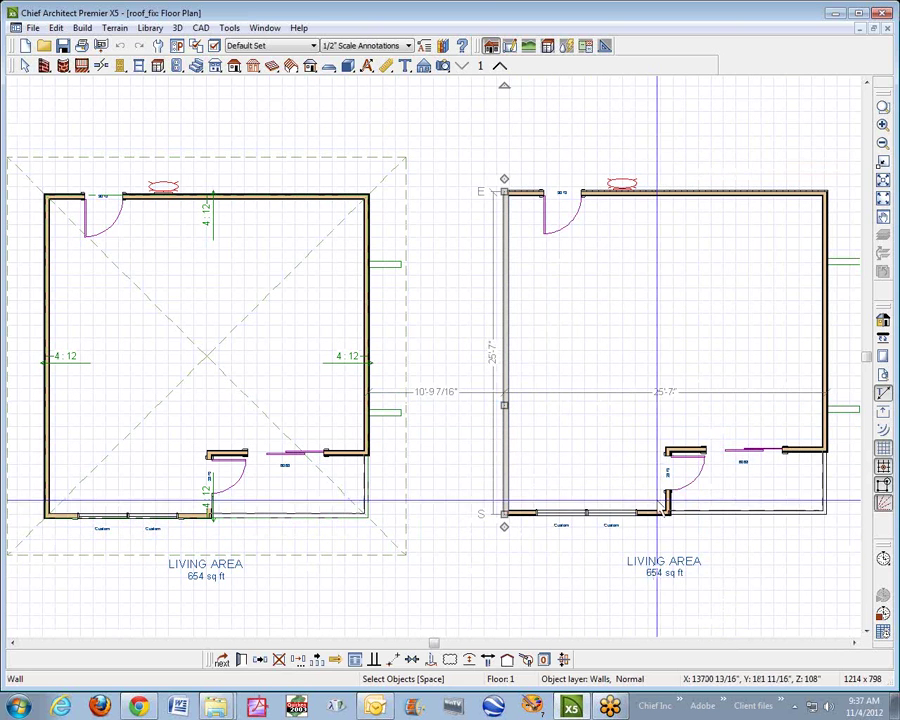
{"action": "left_click", "coordinate": [730, 552], "text": "shift"}
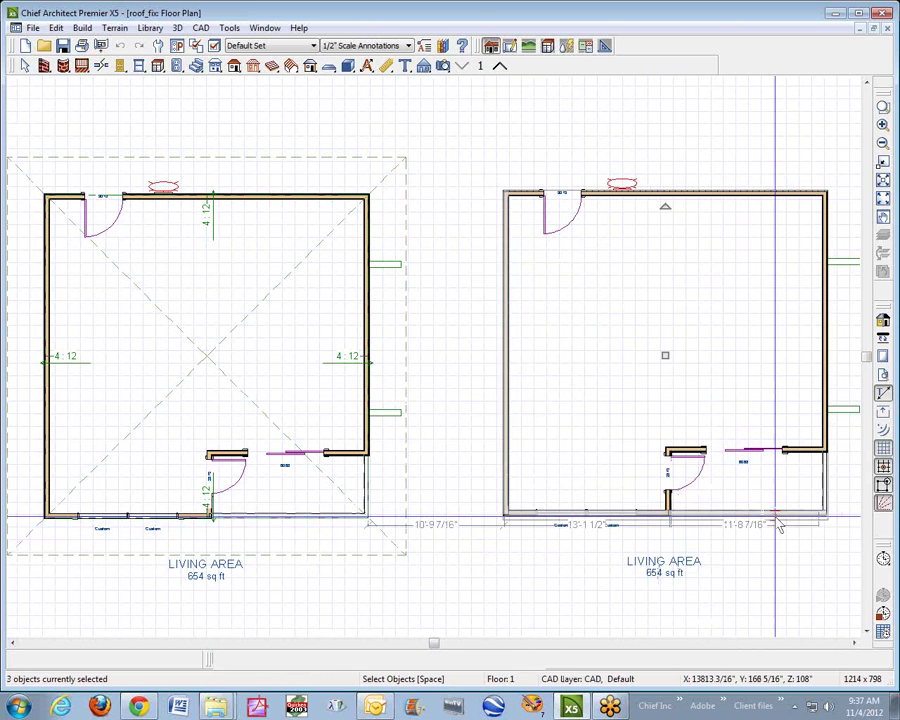
{"action": "left_click", "coordinate": [827, 496], "text": "shift"}
{"action": "left_click", "coordinate": [828, 372], "text": "shift"}
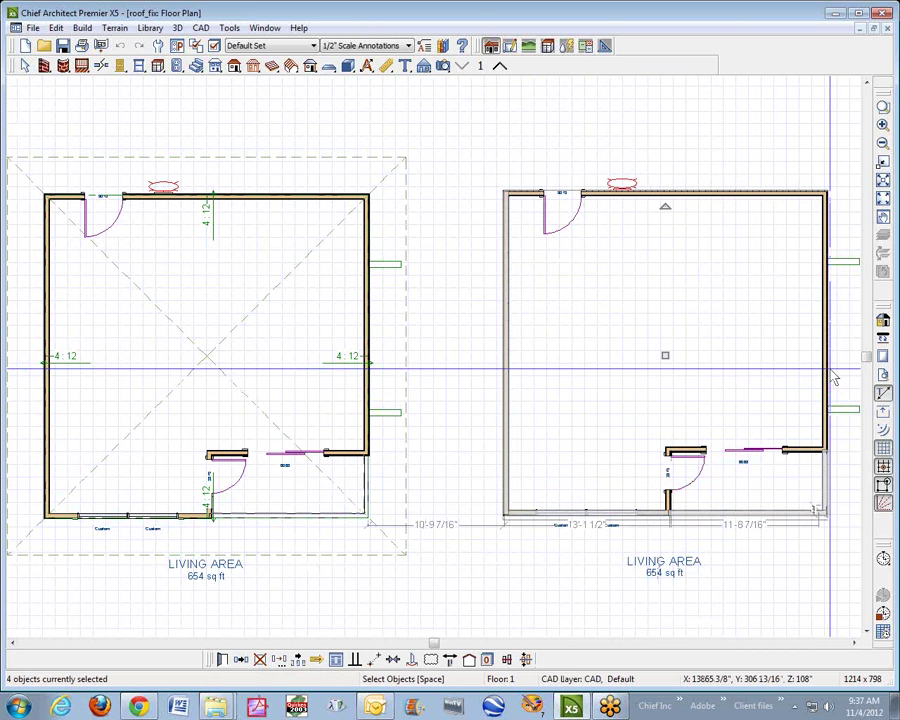
{"action": "left_click", "coordinate": [792, 190], "text": "shift"}
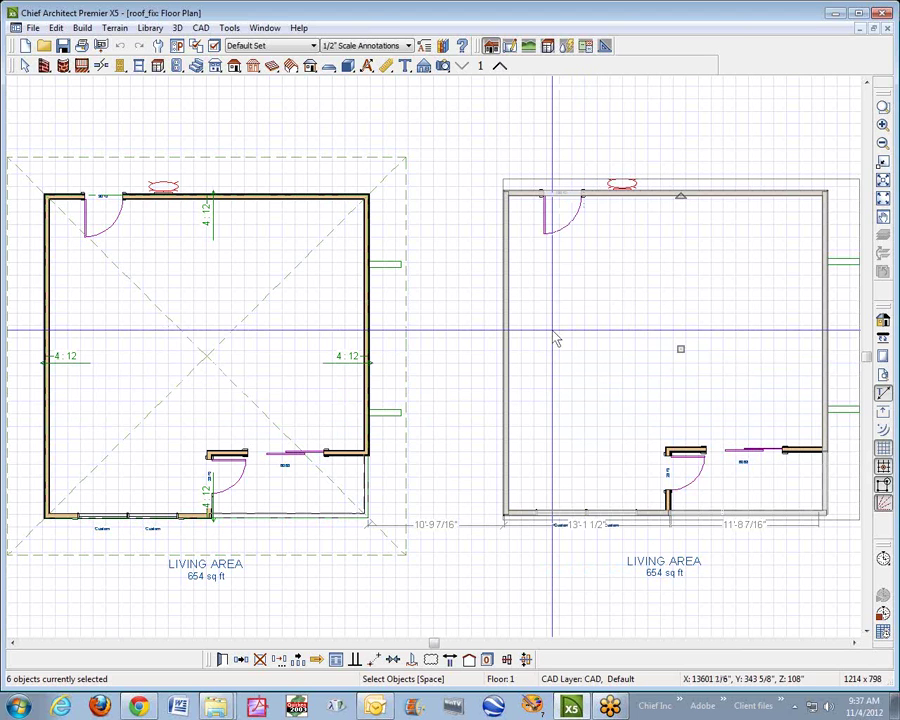
Give the selected walls a 1/4 in 12 roof pitch with a 4 in 12 upper pitch
{"action": "left_click", "coordinate": [222, 665]}
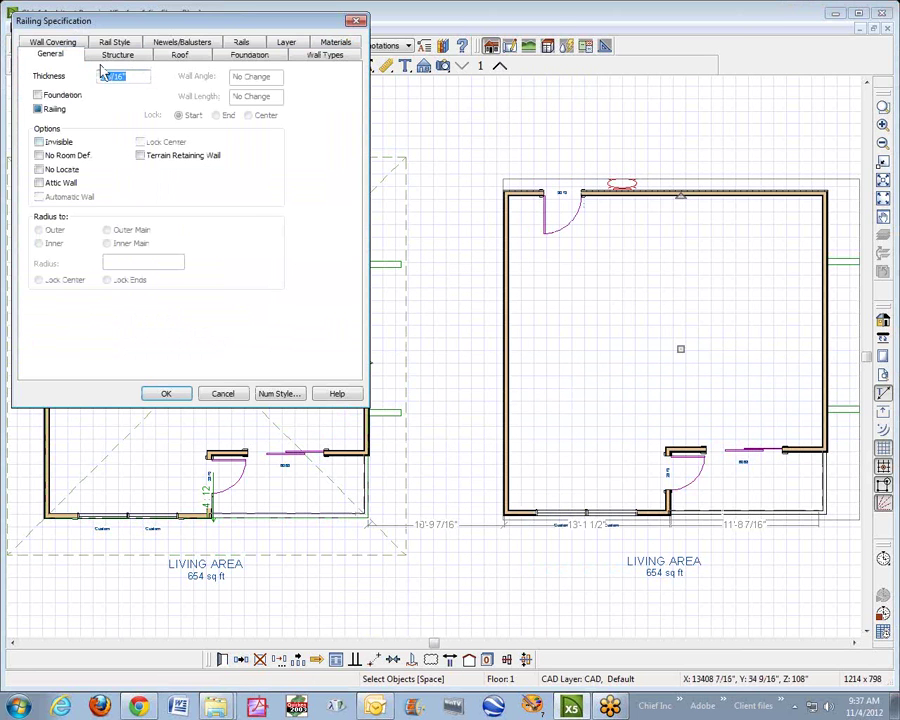
{"action": "left_click", "coordinate": [180, 57]}
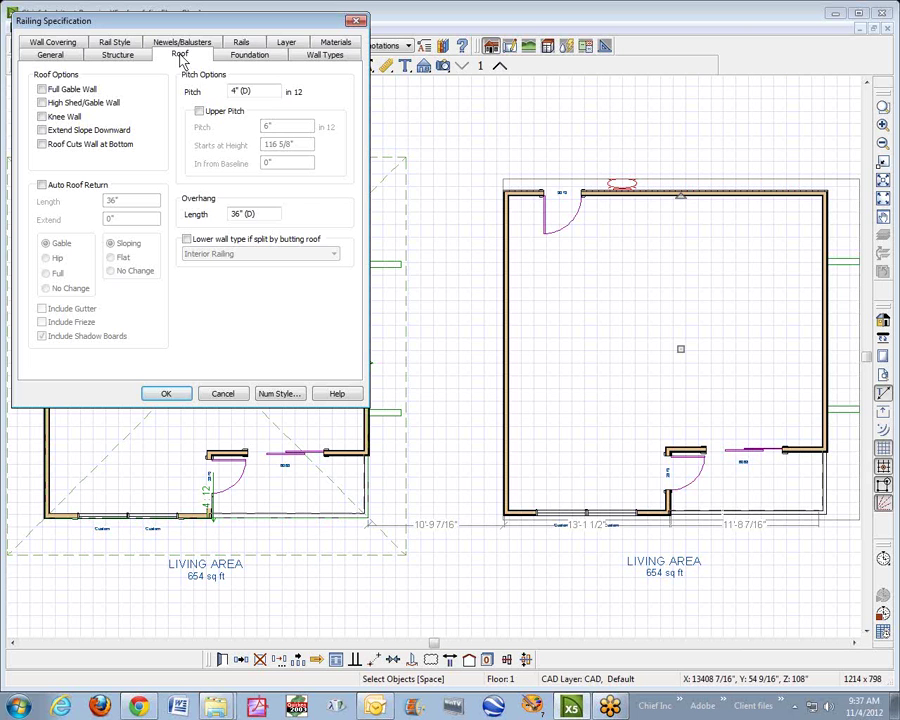
{"action": "double_click", "coordinate": [249, 92]}
{"action": "type", "text": "0"}
{"action": "left_click", "coordinate": [200, 111]}
{"action": "double_click", "coordinate": [283, 128]}
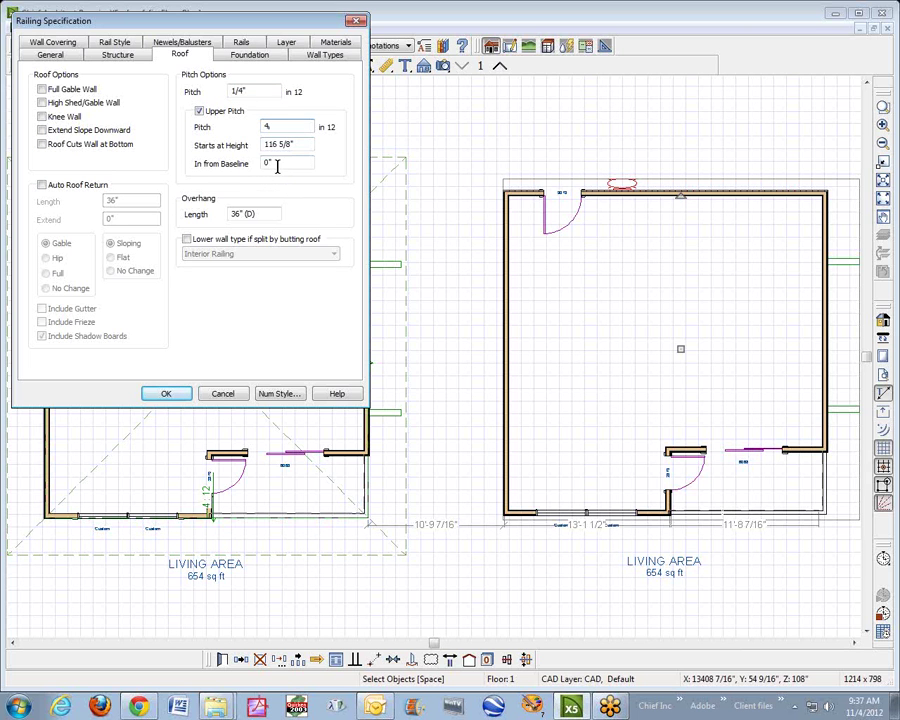
{"action": "key", "text": "Tab"}
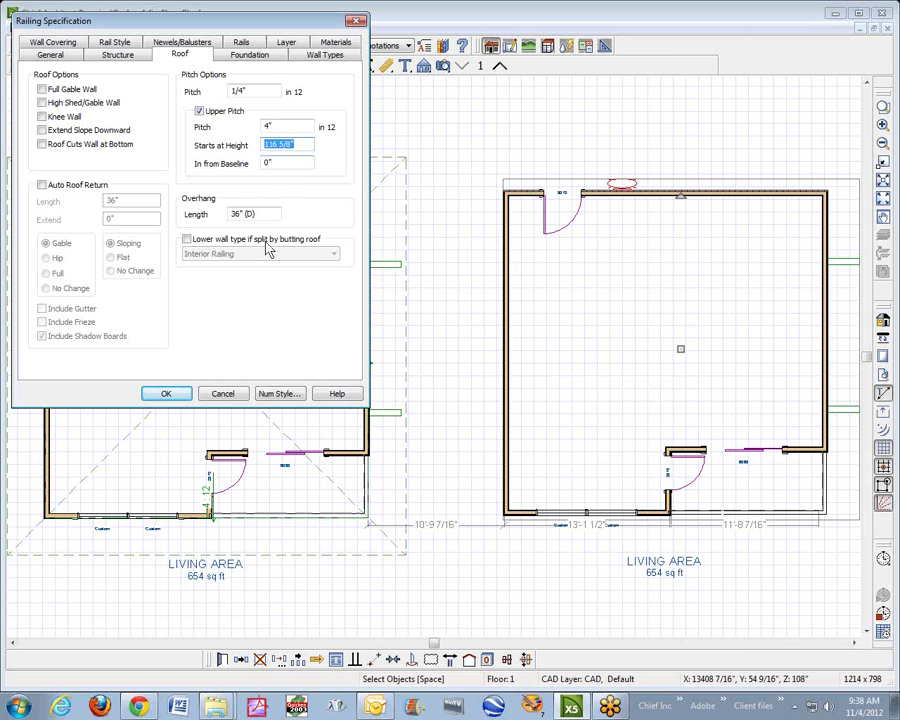
{"action": "left_click", "coordinate": [166, 394]}
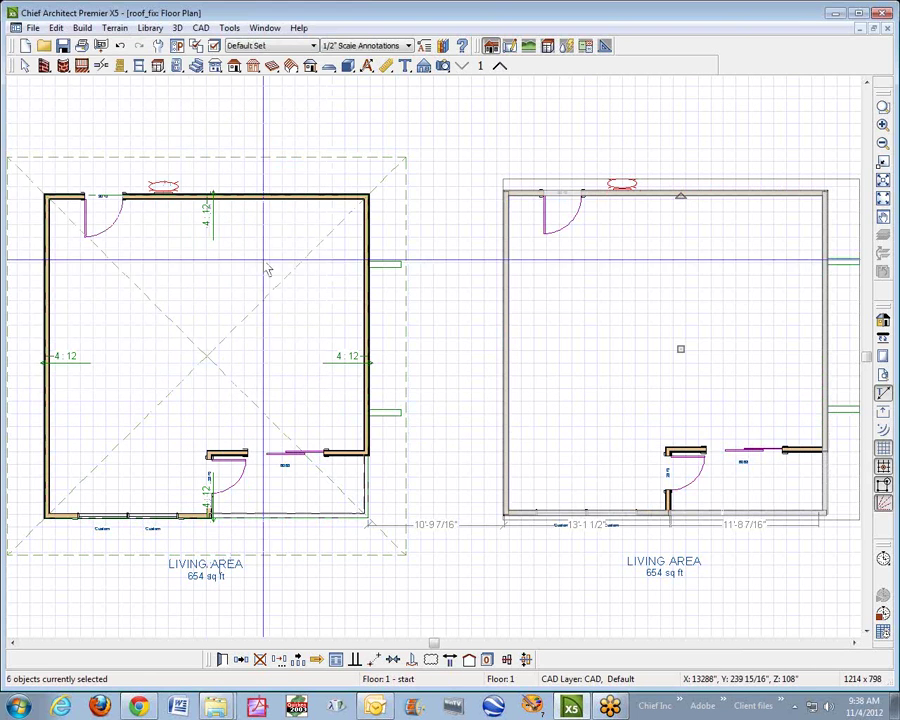
Run Build Roof with Build Roof Planes checked, then return to Select Objects
{"action": "double_click", "coordinate": [238, 75]}
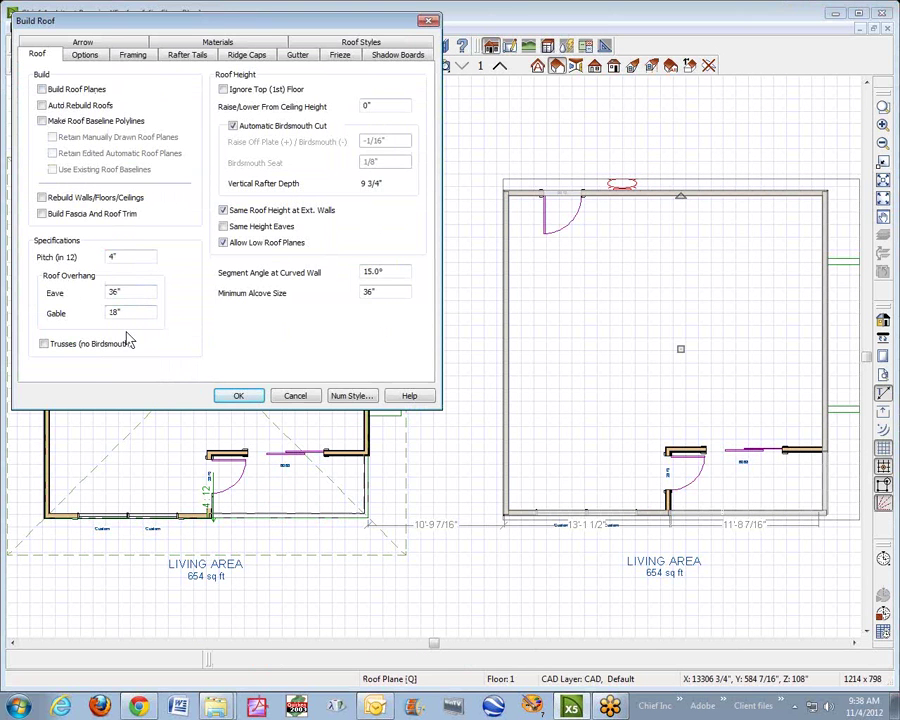
{"action": "left_click", "coordinate": [57, 92]}
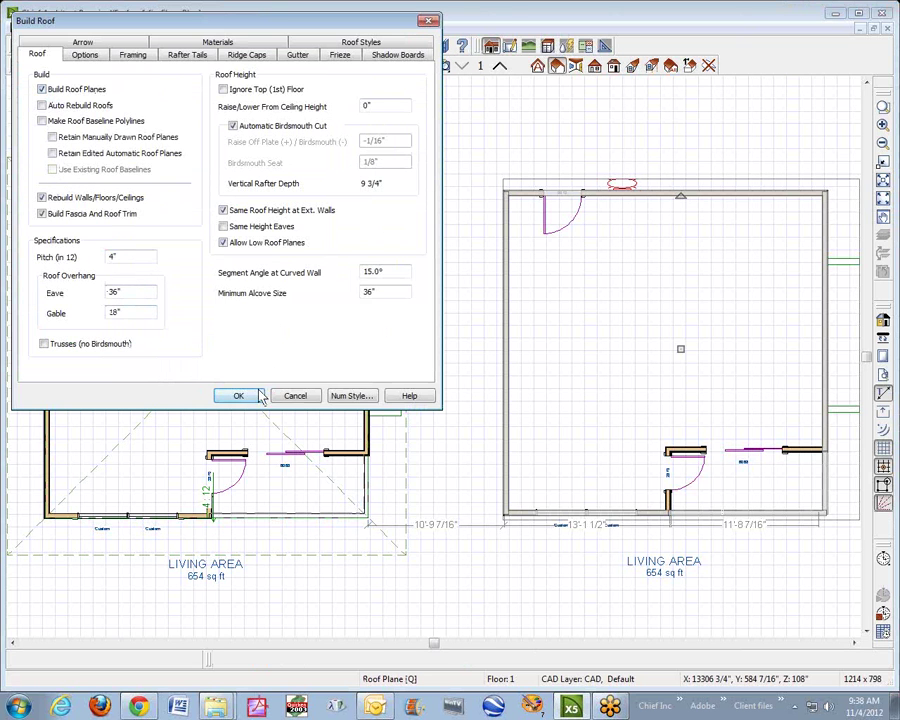
{"action": "left_click", "coordinate": [238, 395]}
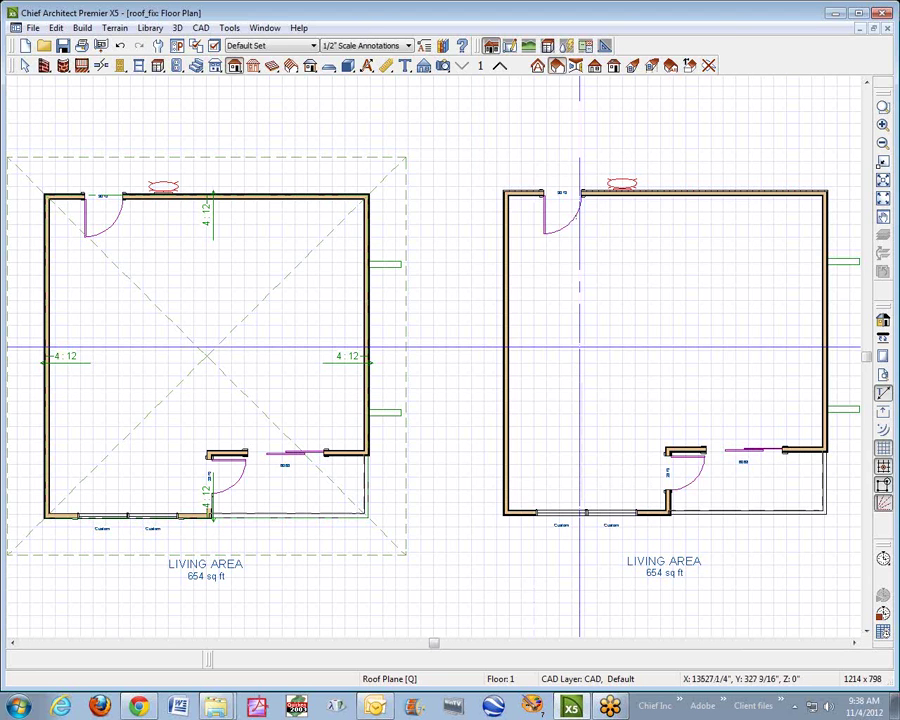
{"action": "key", "text": "space"}
Check Roof Over This Room and Ceiling Over This Room in the right-hand room's Structure settings
{"action": "right_click", "coordinate": [592, 340]}
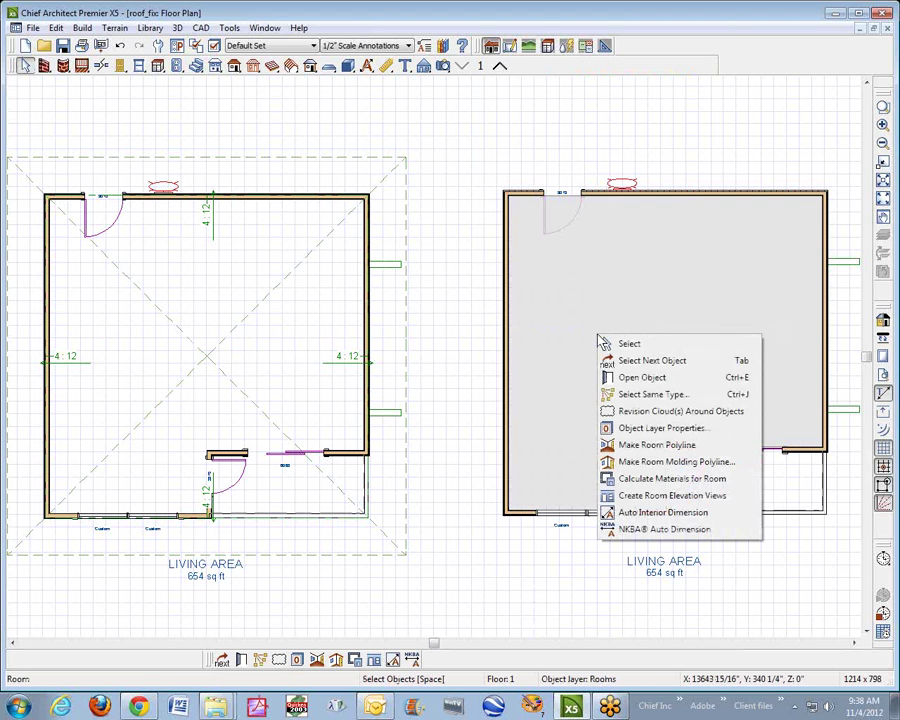
{"action": "left_click", "coordinate": [645, 378]}
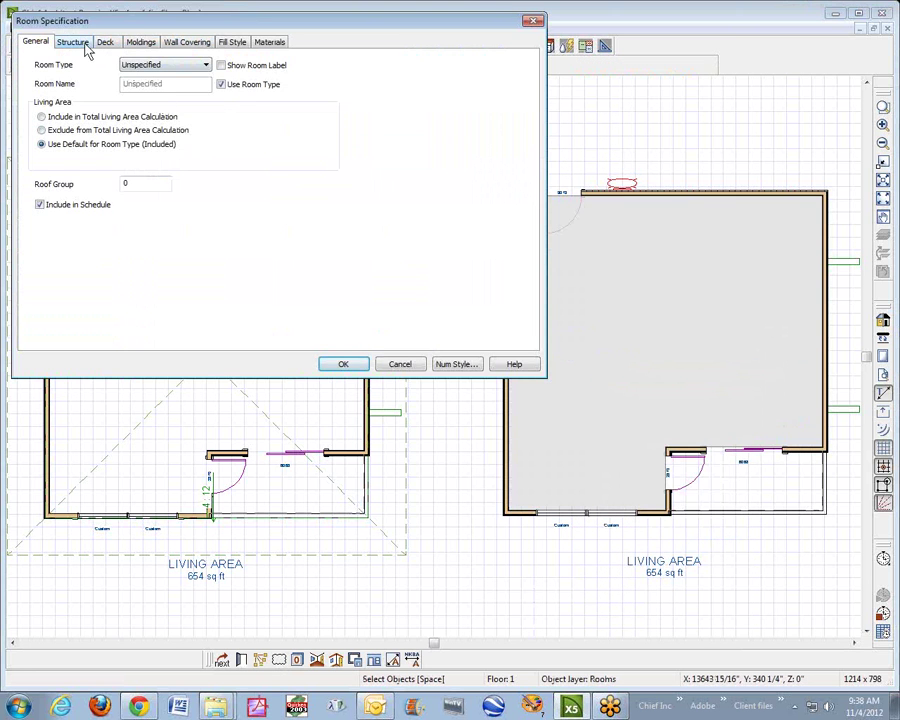
{"action": "left_click", "coordinate": [66, 42]}
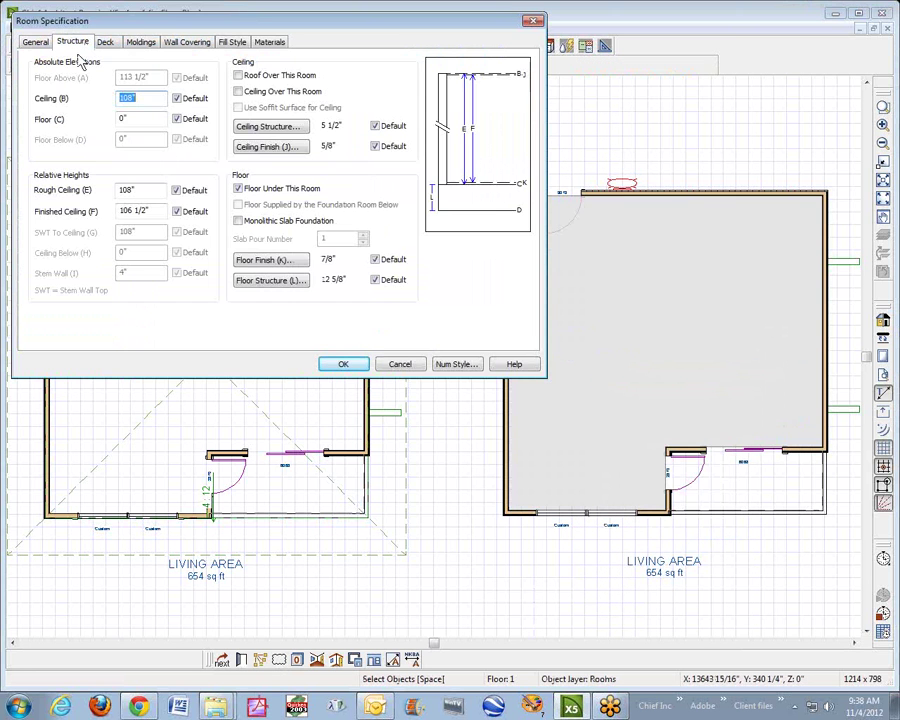
{"action": "left_click", "coordinate": [248, 78]}
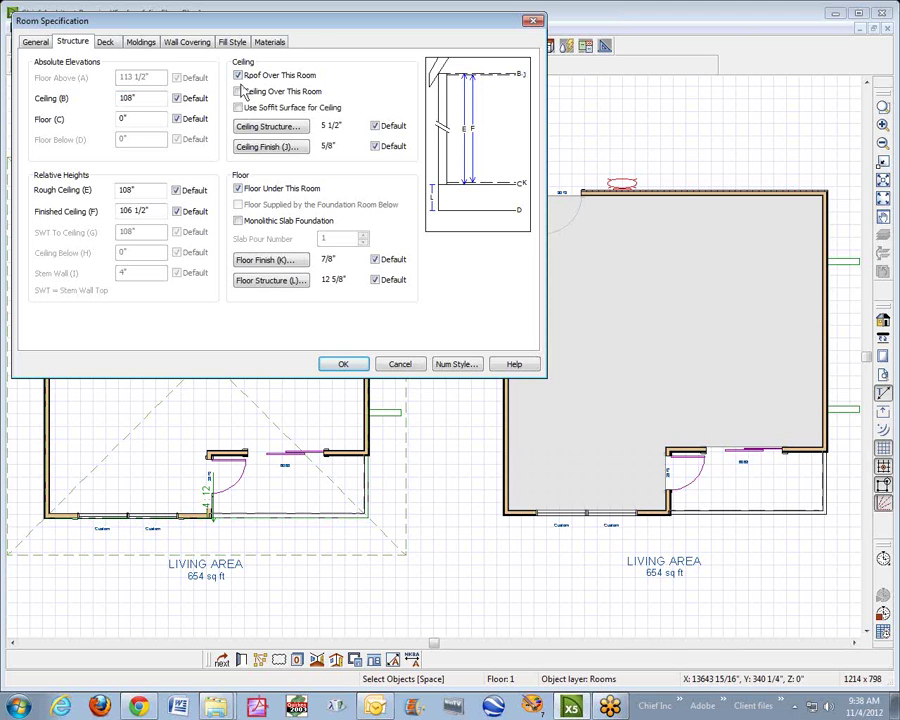
{"action": "left_click", "coordinate": [239, 92]}
{"action": "left_click", "coordinate": [352, 364]}
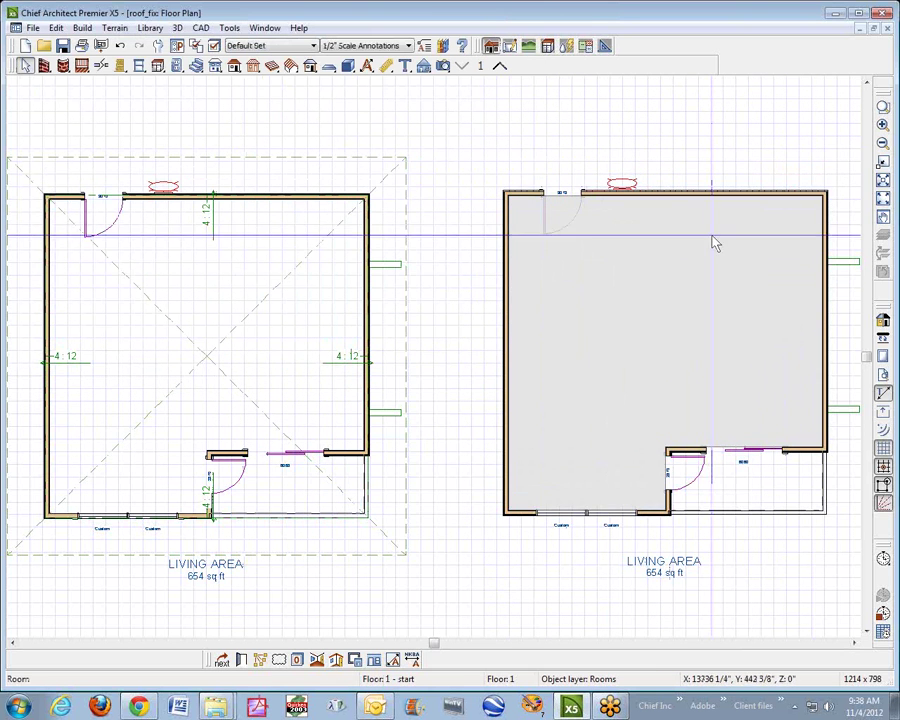
Rebuild the roof planes automatically over both buildings, then return to Select Objects
{"action": "left_click", "coordinate": [236, 67]}
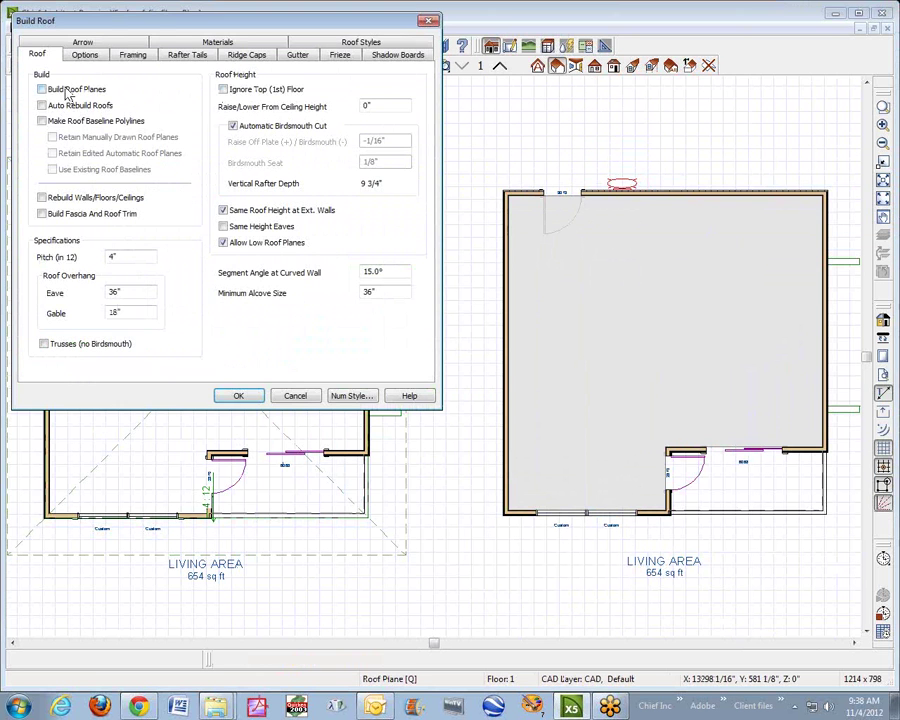
{"action": "left_click", "coordinate": [44, 89]}
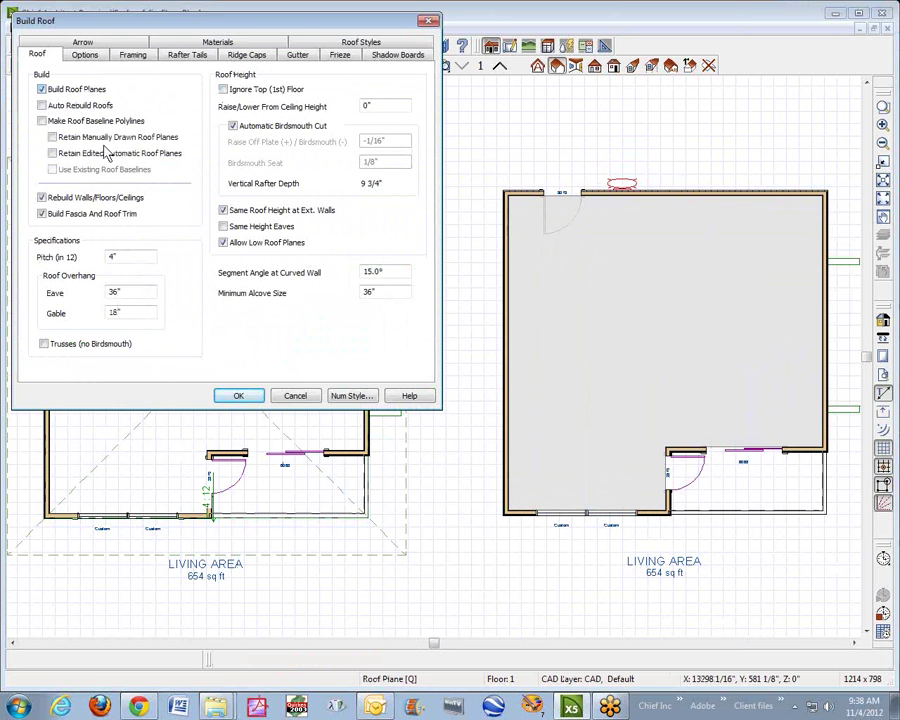
{"action": "left_click", "coordinate": [240, 397]}
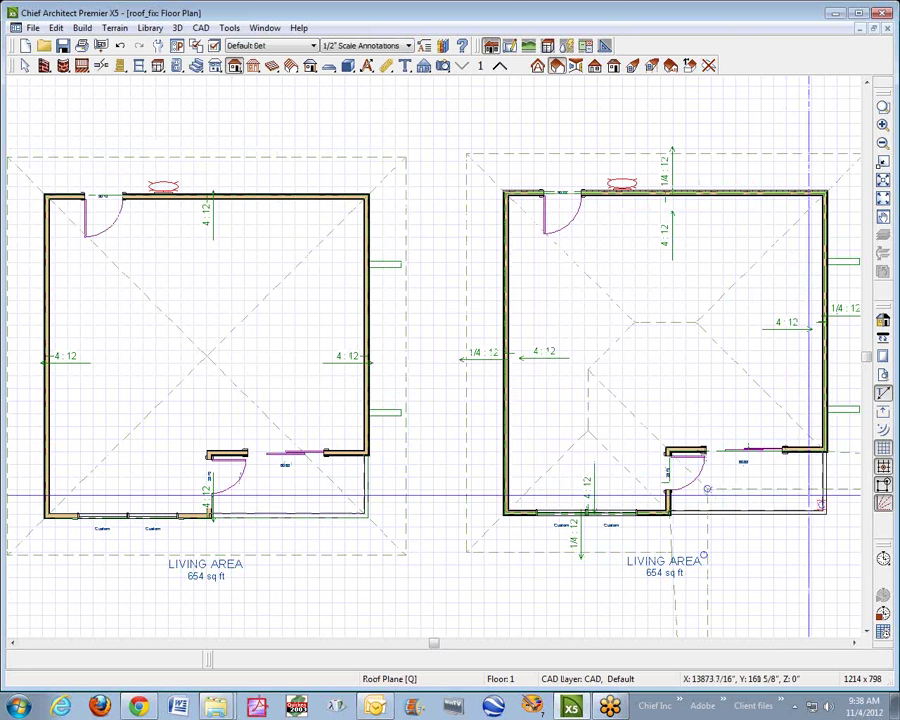
{"action": "key", "text": "space"}
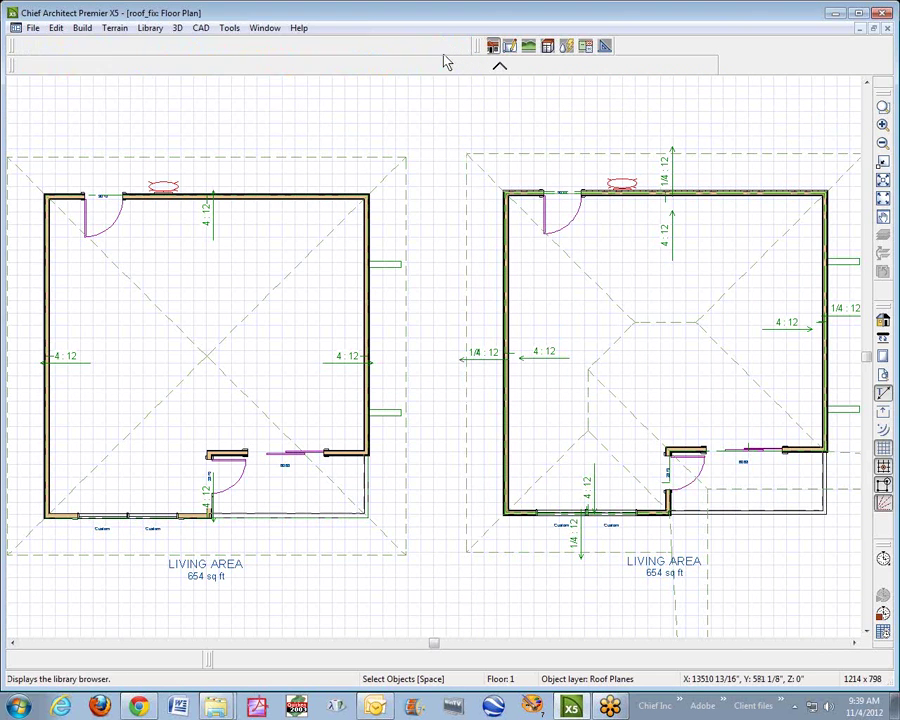
{"action": "left_click", "coordinate": [443, 65]}
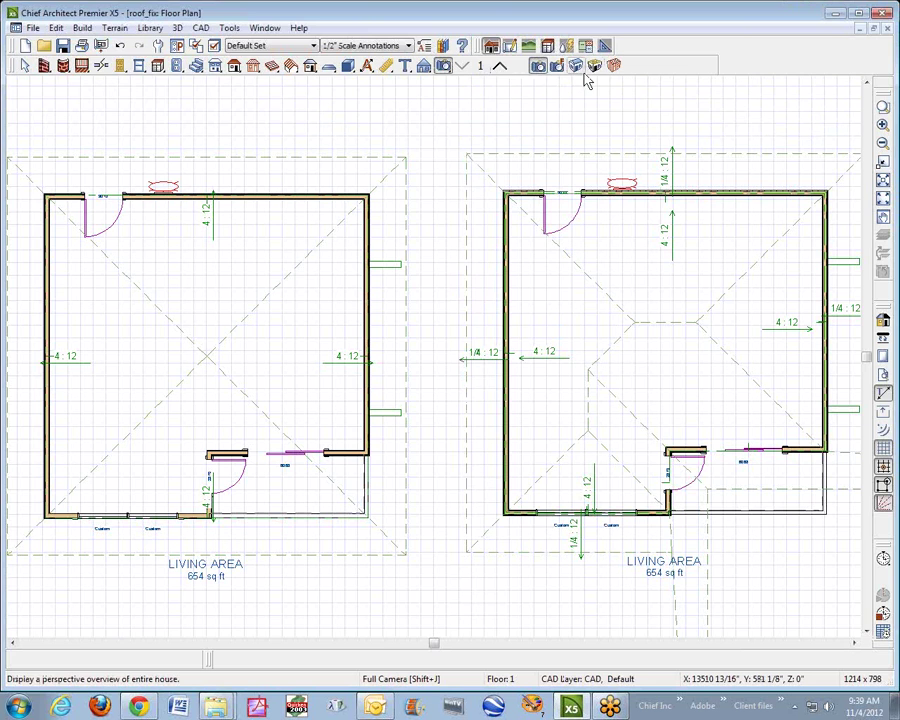
{"action": "left_click", "coordinate": [577, 66]}
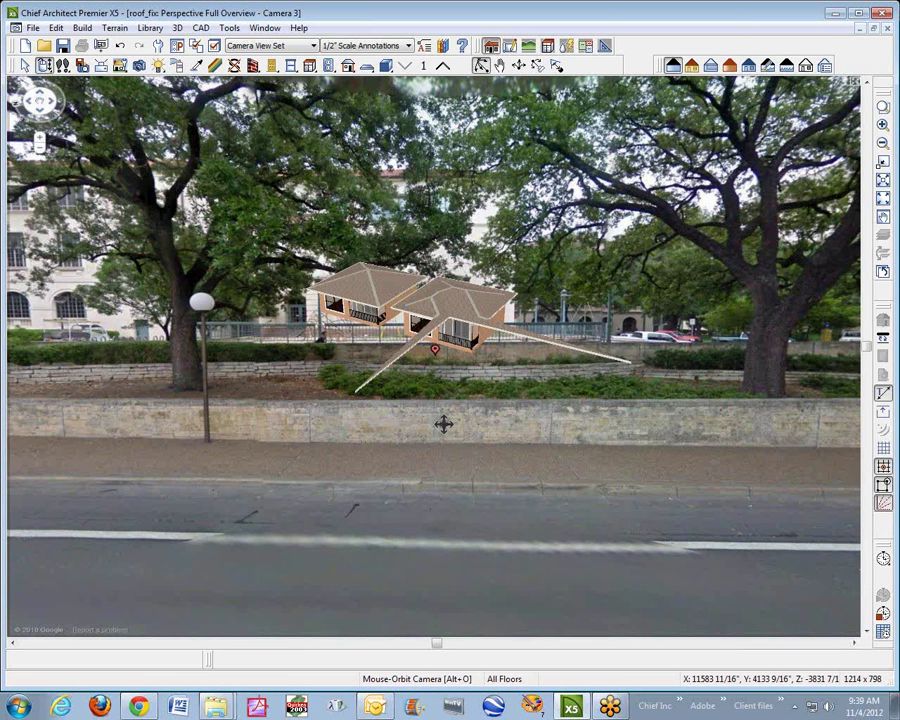
{"action": "scroll", "coordinate": [410, 316], "scroll_direction": "up", "scroll_amount": 10}
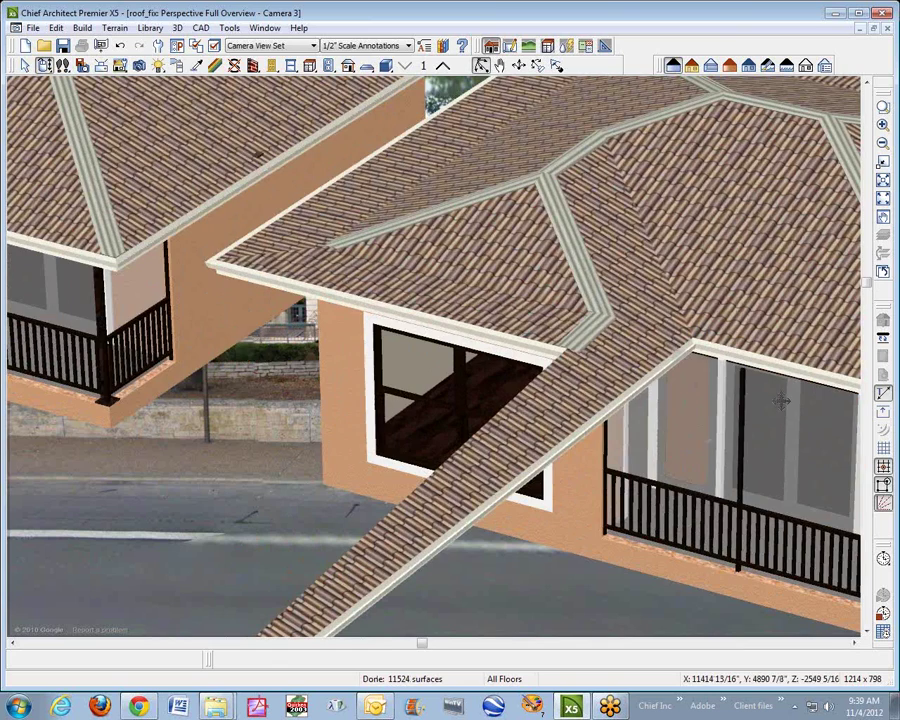
{"action": "scroll", "coordinate": [790, 420], "scroll_direction": "down", "scroll_amount": 5}
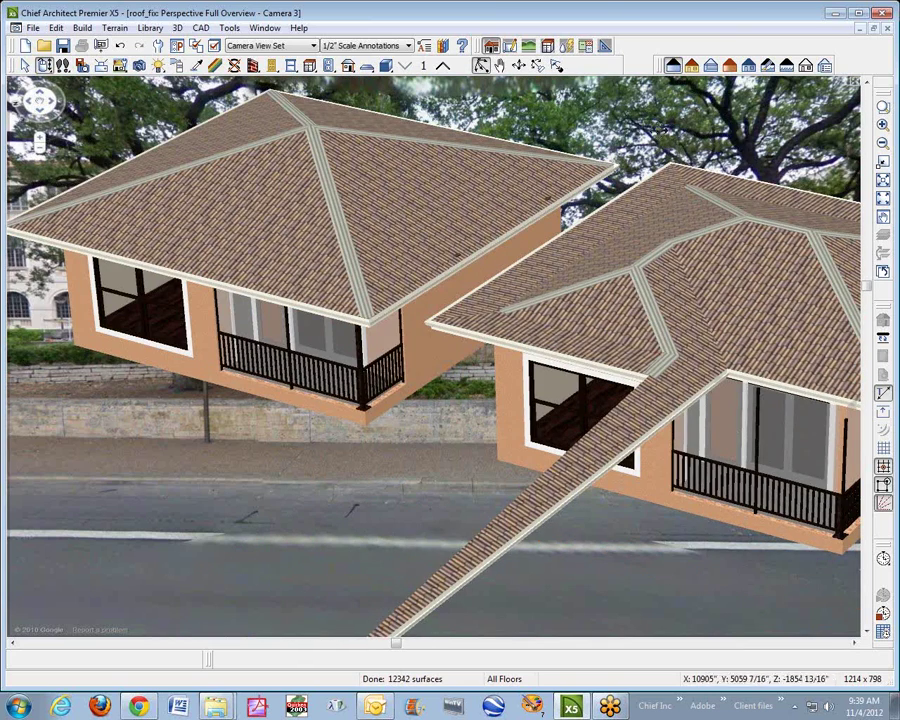
{"action": "left_click", "coordinate": [886, 29]}
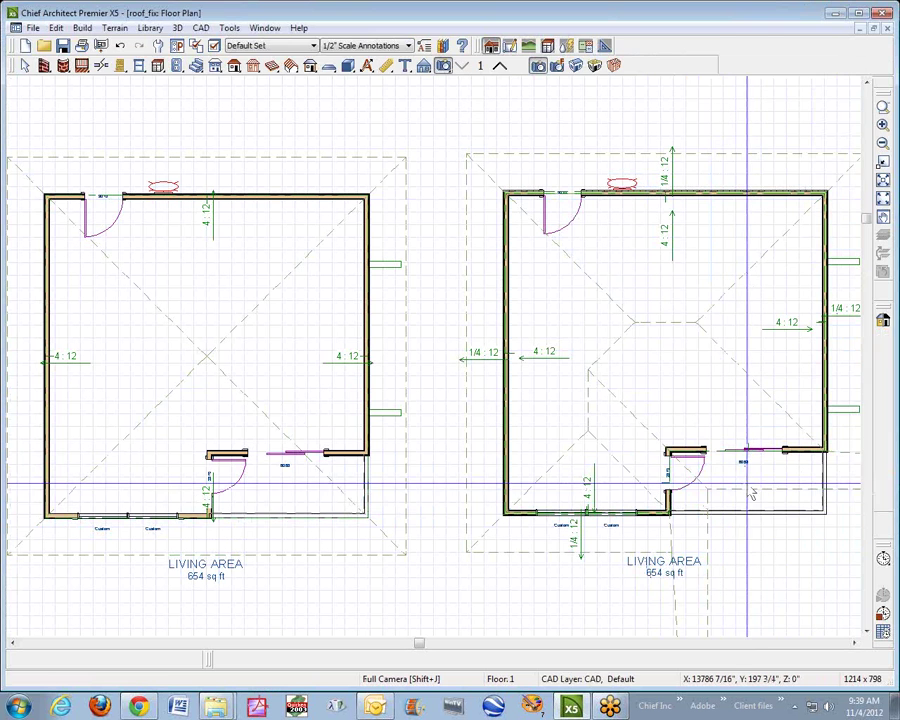
Select the lower-right room and enable Roof Over This Room and Ceiling Over This Room
{"action": "right_click", "coordinate": [754, 490]}
{"action": "left_click", "coordinate": [785, 33]}
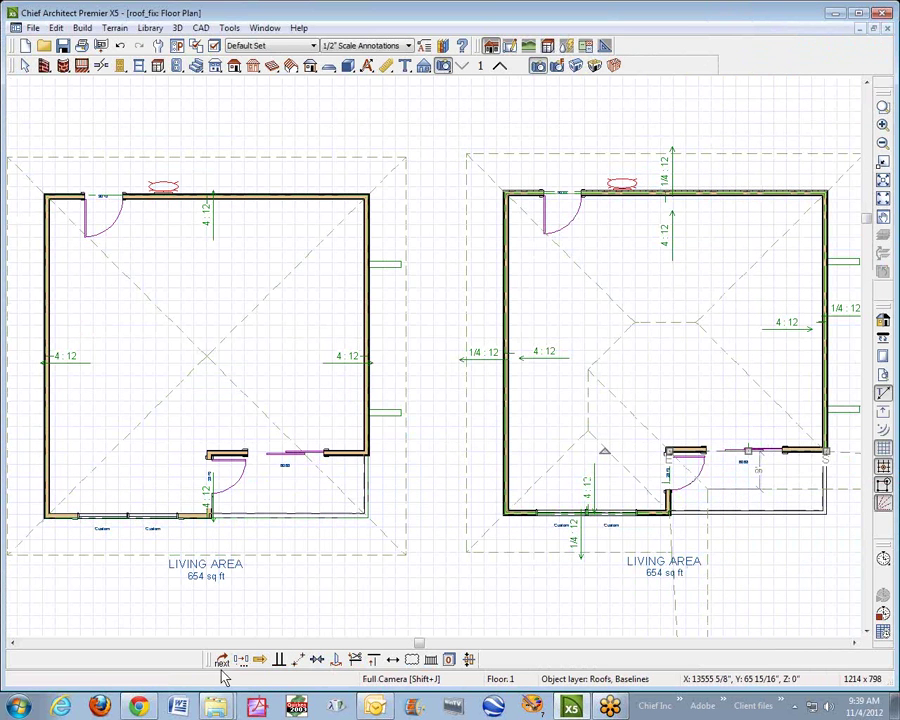
{"action": "key", "text": "space"}
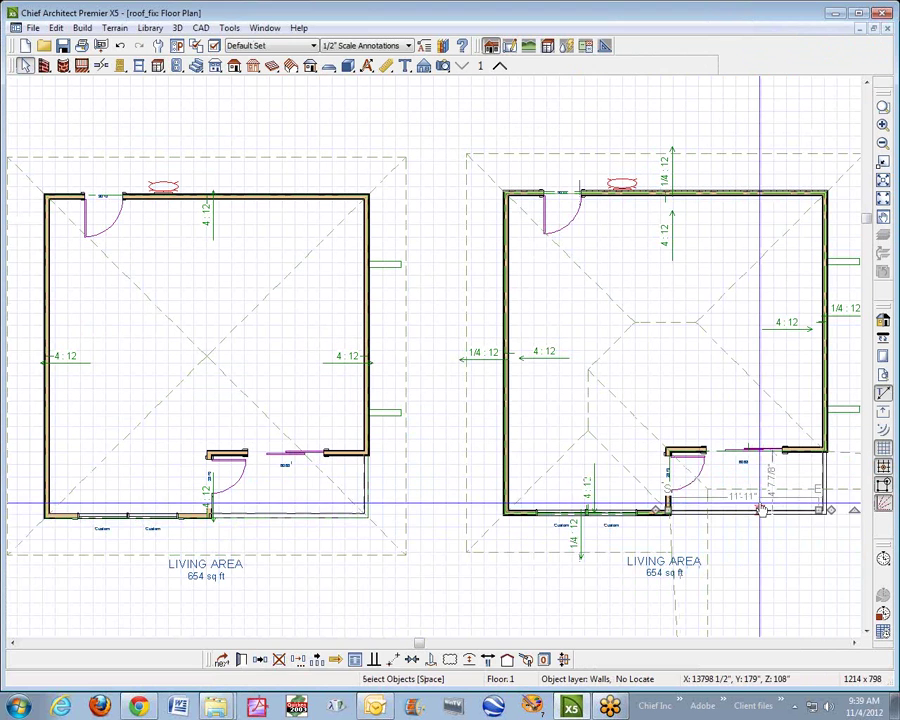
{"action": "left_click", "coordinate": [763, 512]}
{"action": "key", "text": "Tab"}
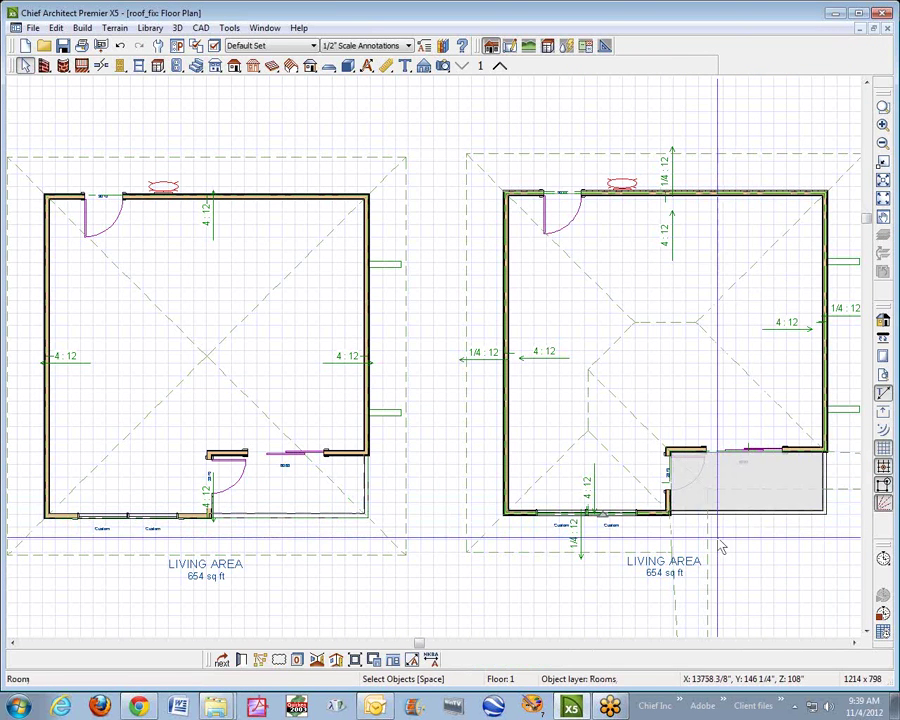
{"action": "left_click", "coordinate": [241, 660]}
{"action": "left_click", "coordinate": [241, 76]}
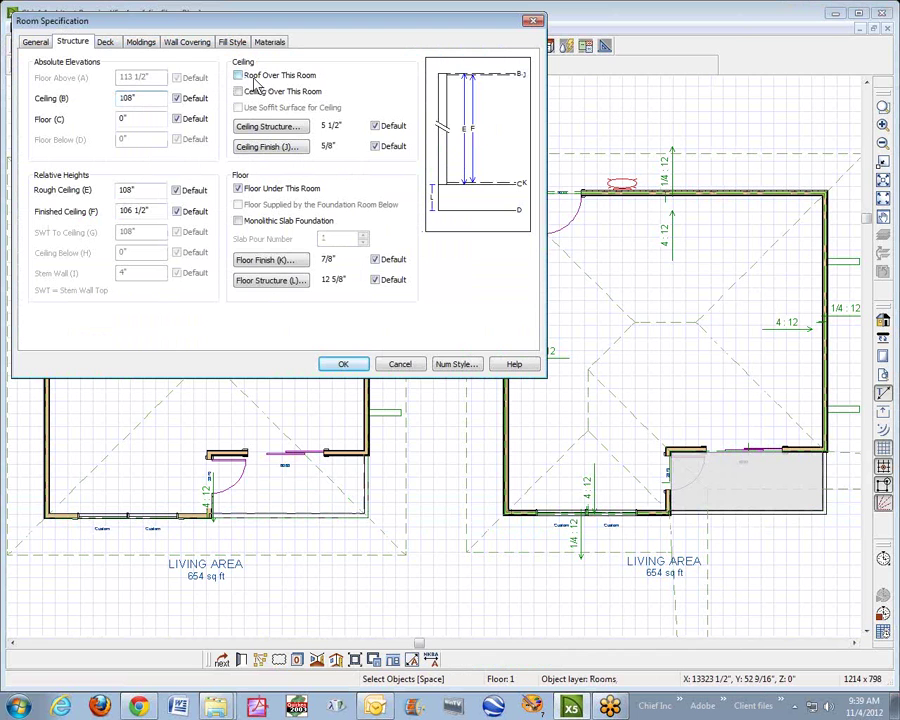
{"action": "left_click", "coordinate": [240, 91]}
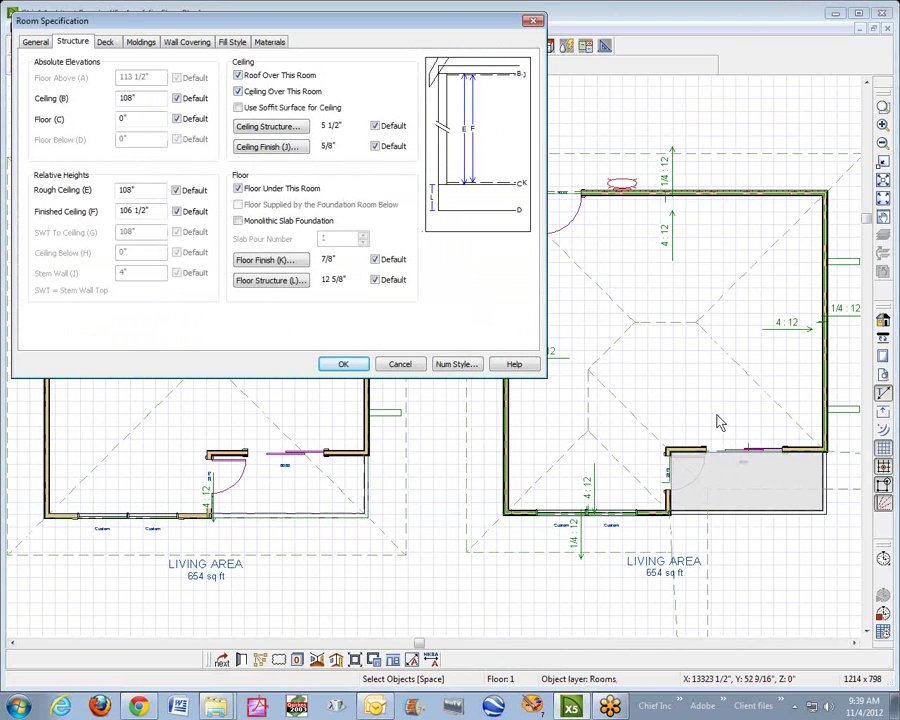
{"action": "left_click", "coordinate": [345, 364]}
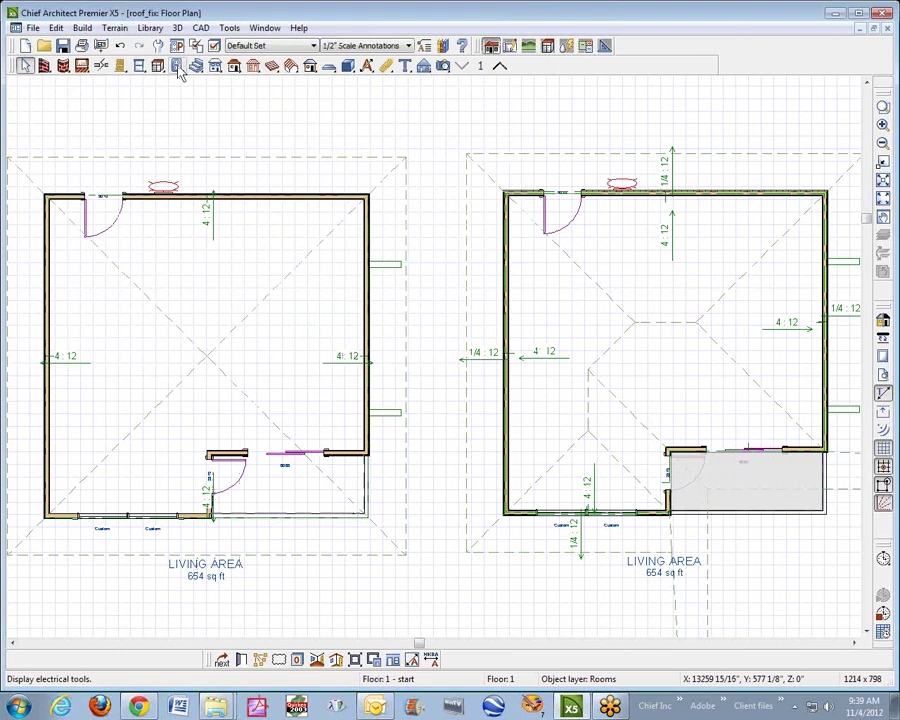
Rebuild the roof with Build Roof Planes so the hip covers the lower-right corner
{"action": "double_click", "coordinate": [233, 67]}
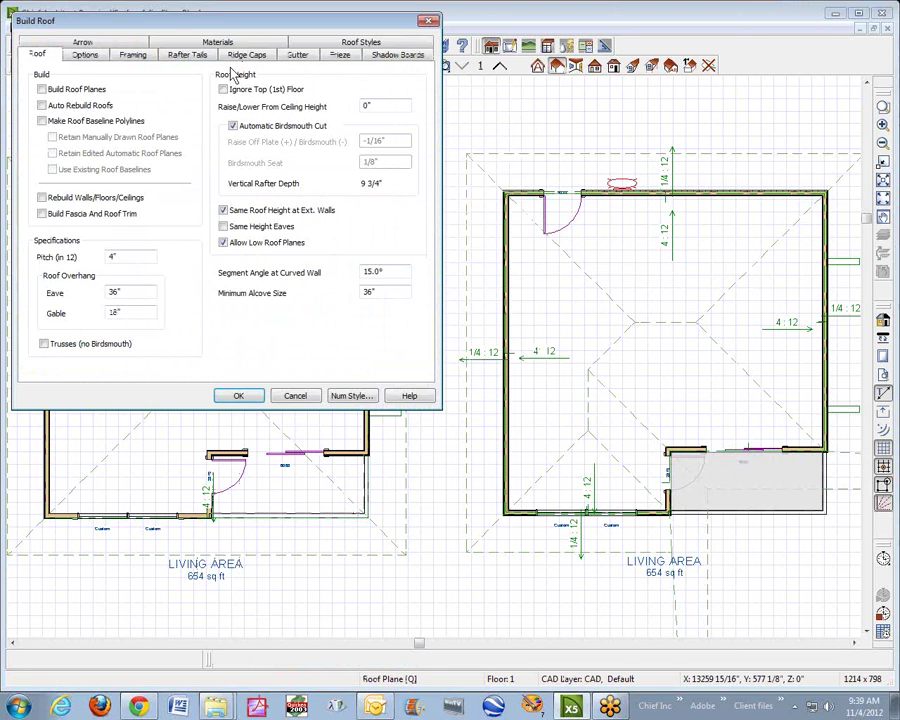
{"action": "left_click", "coordinate": [42, 89]}
{"action": "left_click", "coordinate": [240, 396]}
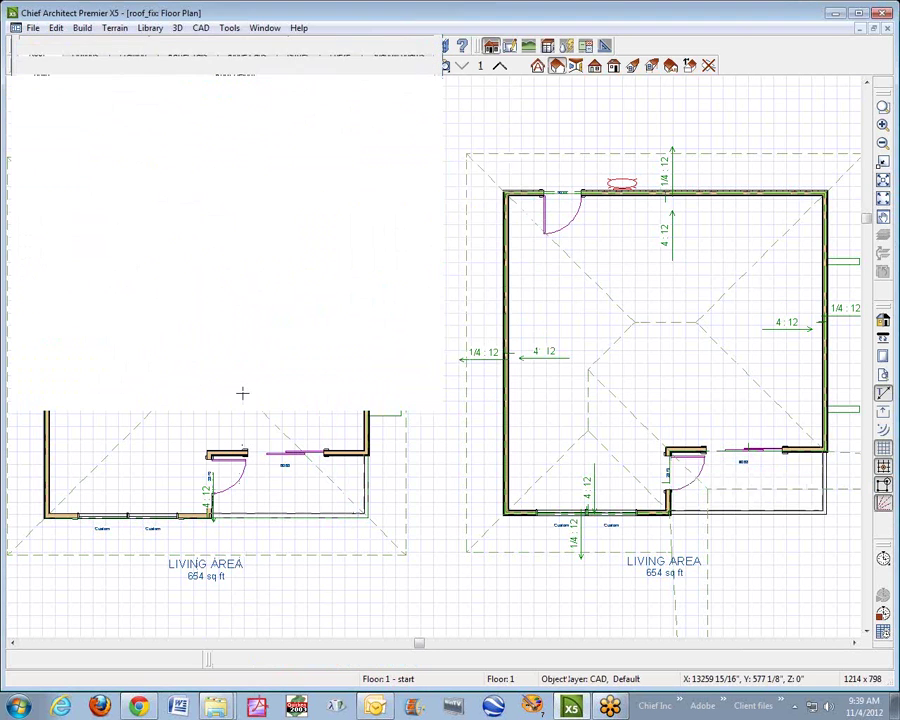
{"action": "left_click", "coordinate": [444, 66]}
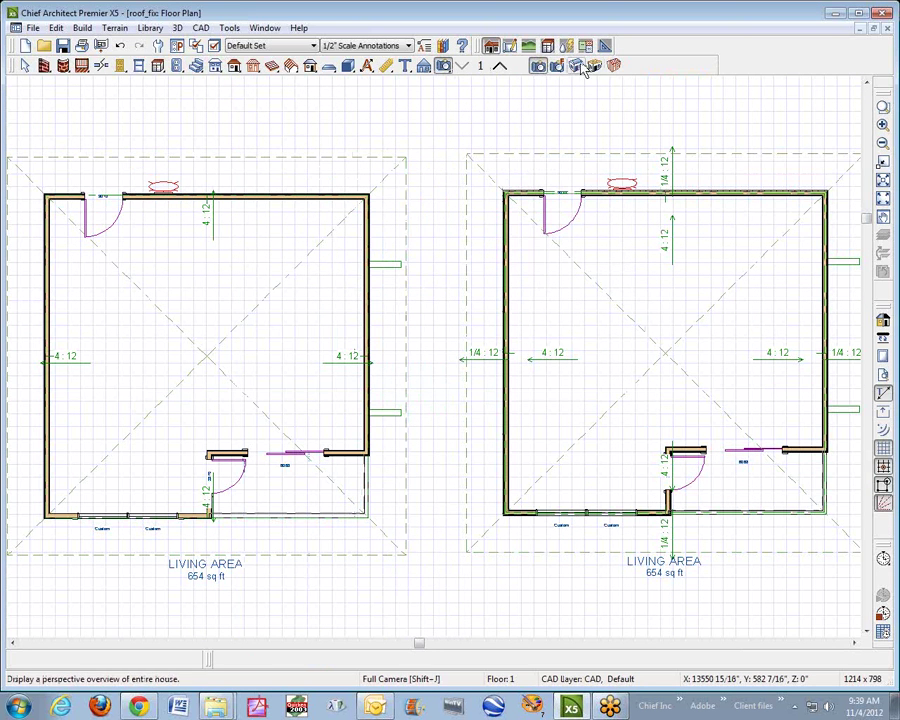
{"action": "left_click", "coordinate": [577, 66]}
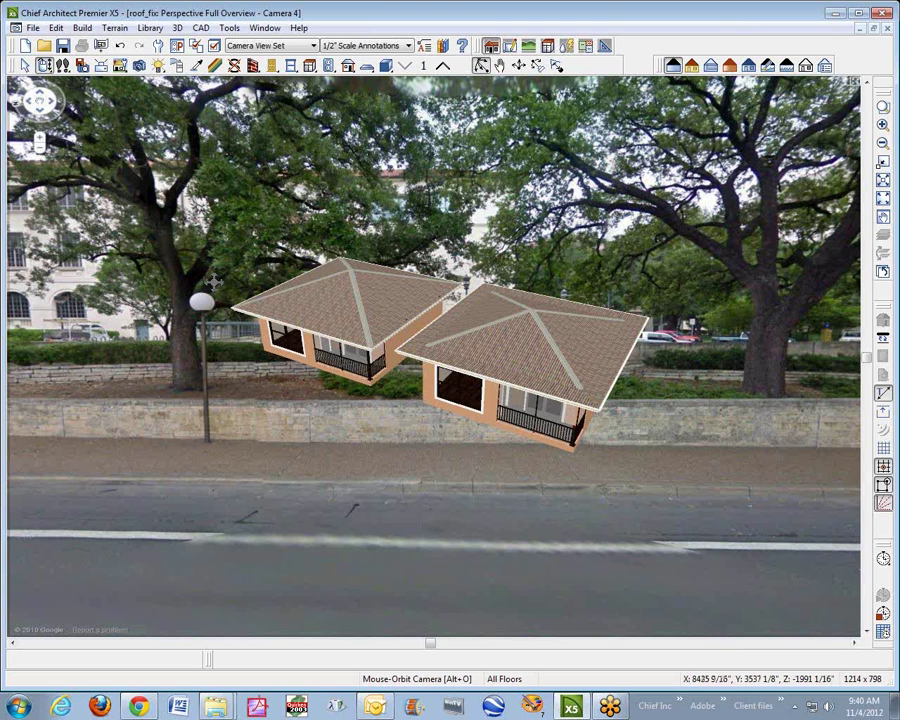
{"action": "left_click_drag", "start_coordinate": [378, 296], "coordinate": [673, 354]}
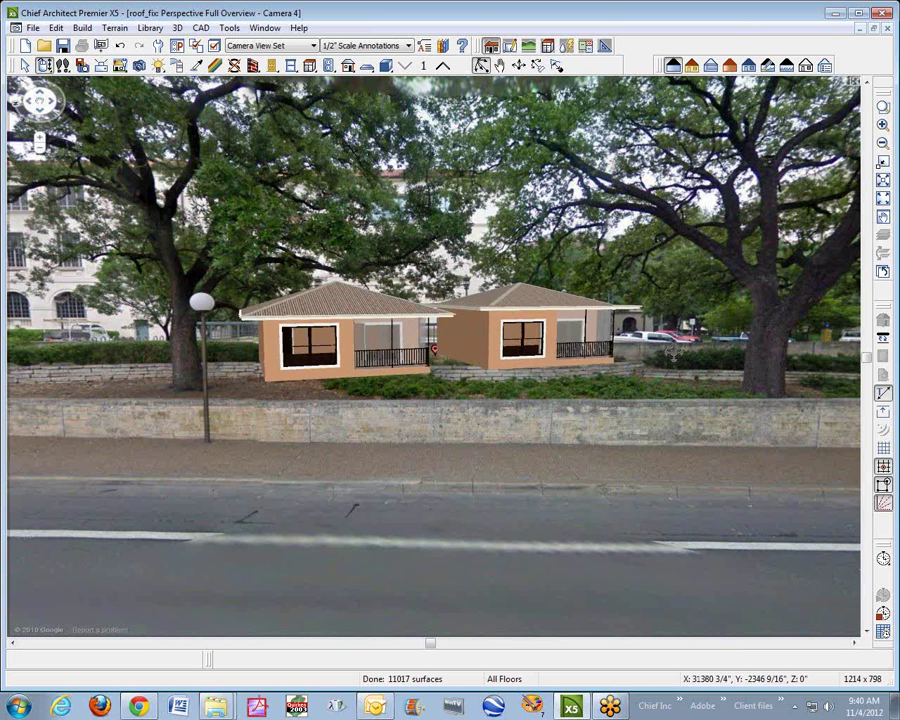
{"action": "mouse_move", "coordinate": [432, 349]}
{"action": "left_mouse_down"}
{"action": "mouse_move", "coordinate": [437, 341]}
{"action": "mouse_move", "coordinate": [435, 349]}
{"action": "left_mouse_up"}
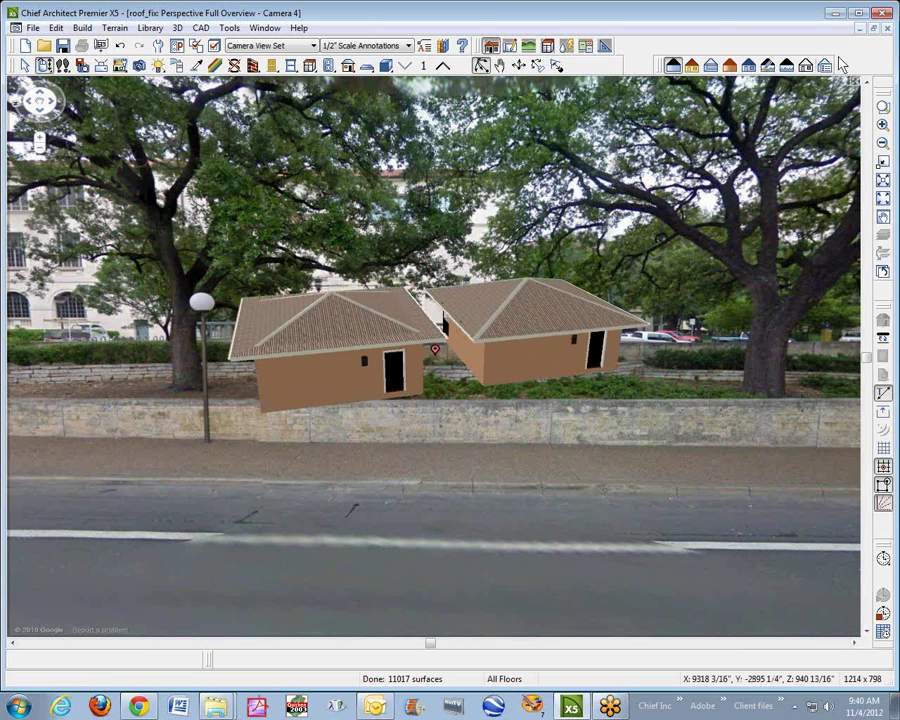
{"action": "left_click", "coordinate": [886, 30]}
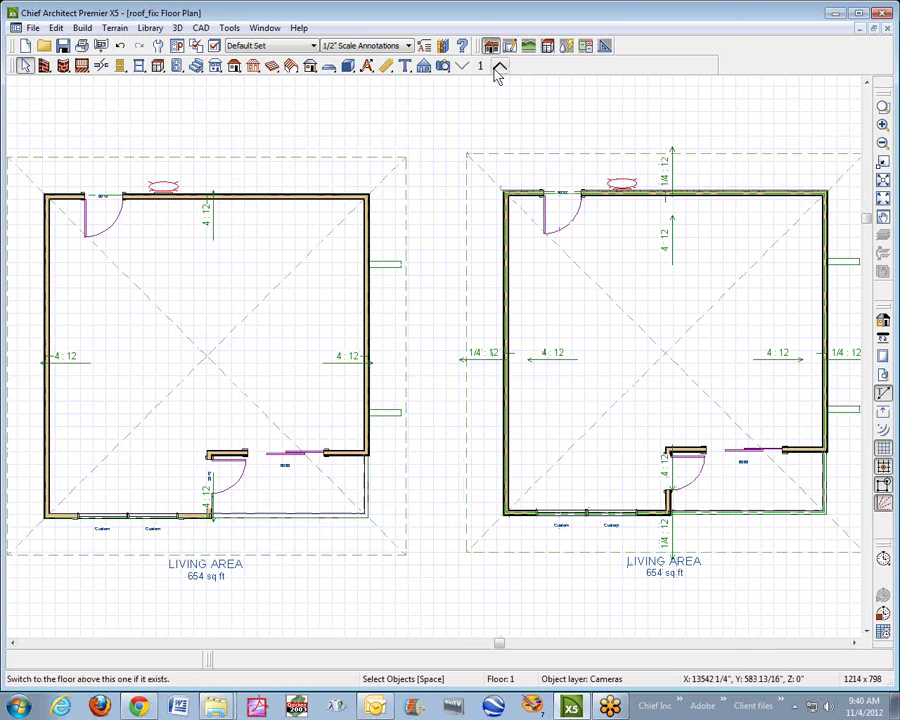
{"action": "left_click", "coordinate": [473, 250]}
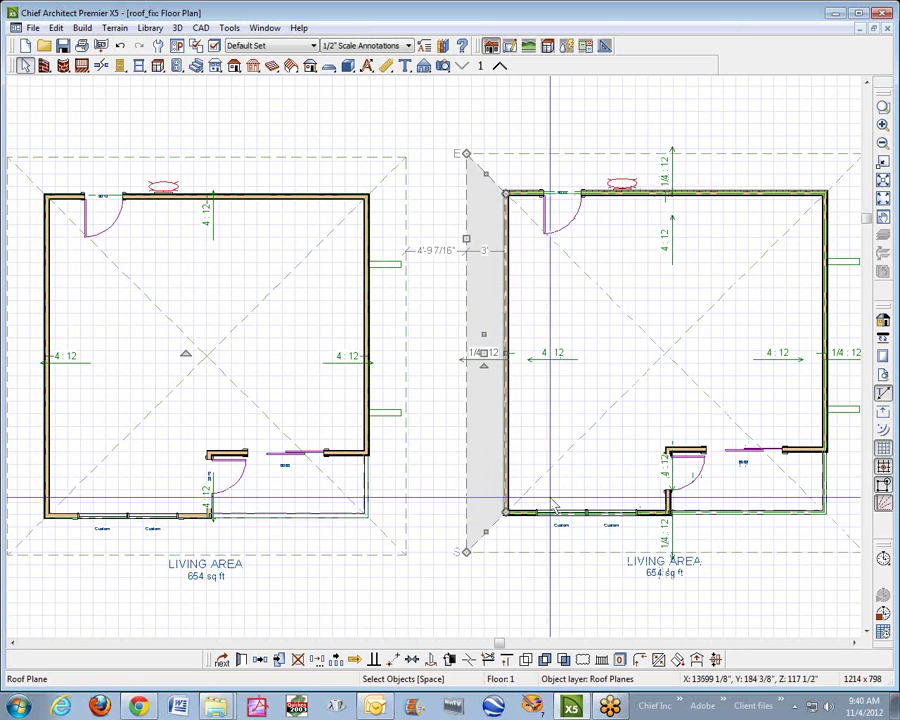
{"action": "left_click", "coordinate": [434, 581]}
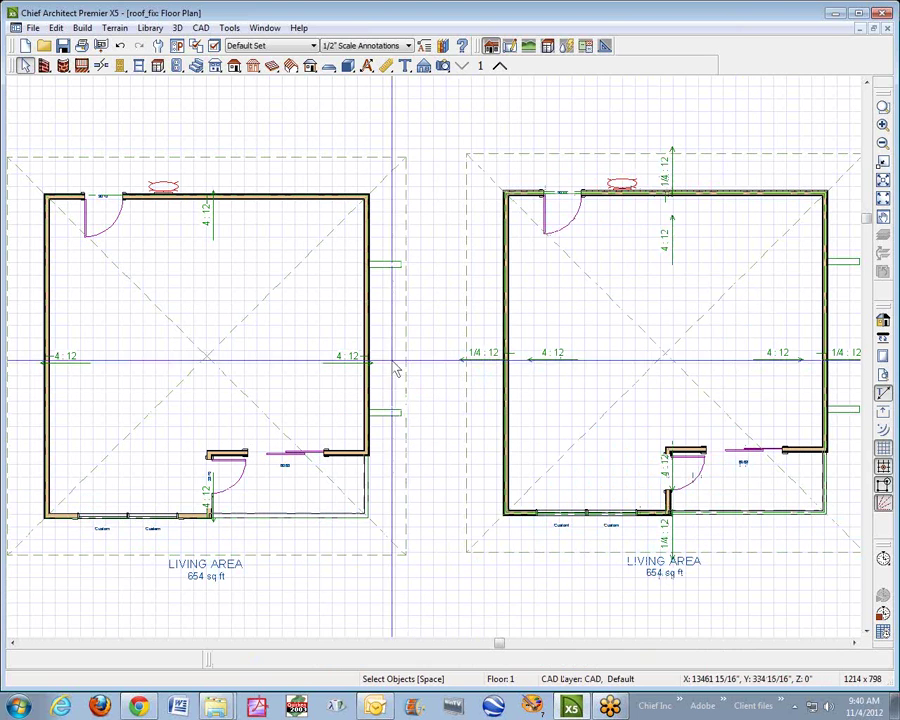